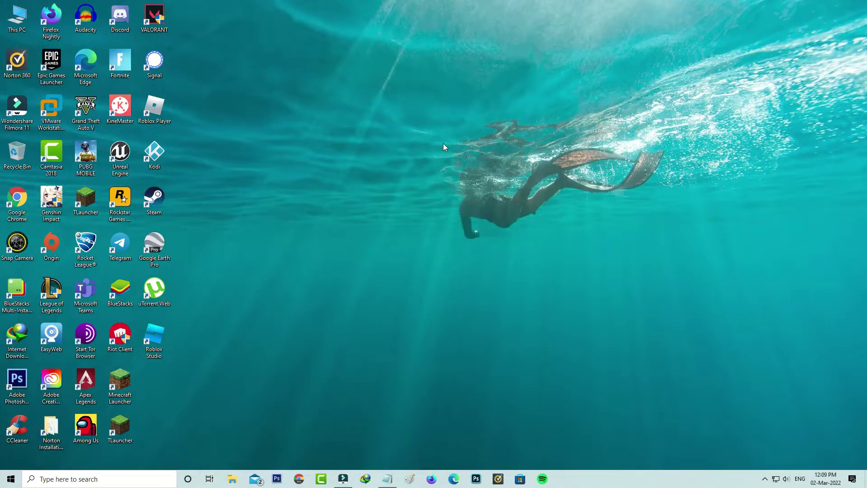
- Launch Command Prompt as administrator from the system search
key(super)
text(cmd)
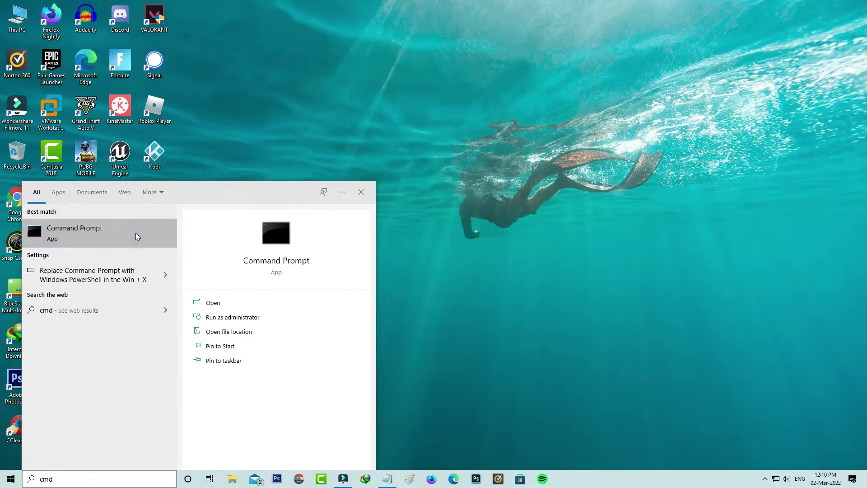
right_click(137, 237)
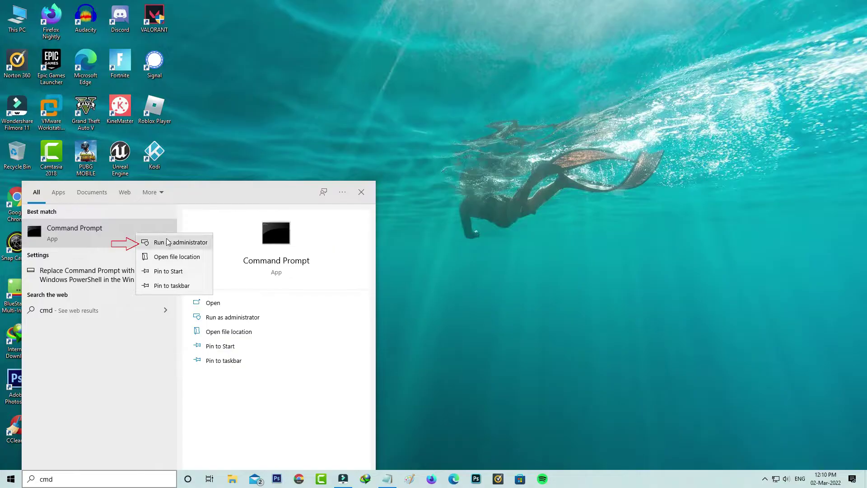
click(156, 242)
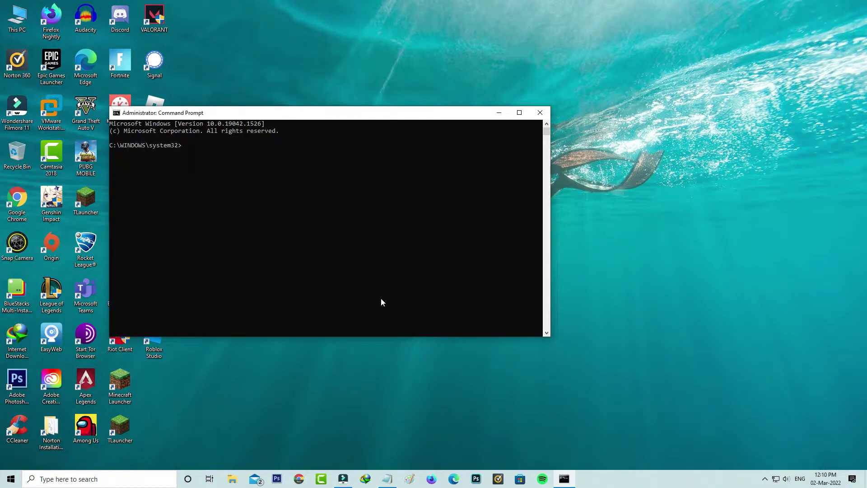
text(sc config trustedinstaller start= demand)
- Run sc config trustedinstaller start= demand and net start trustedinstaller, then close the prompt
key(Return)
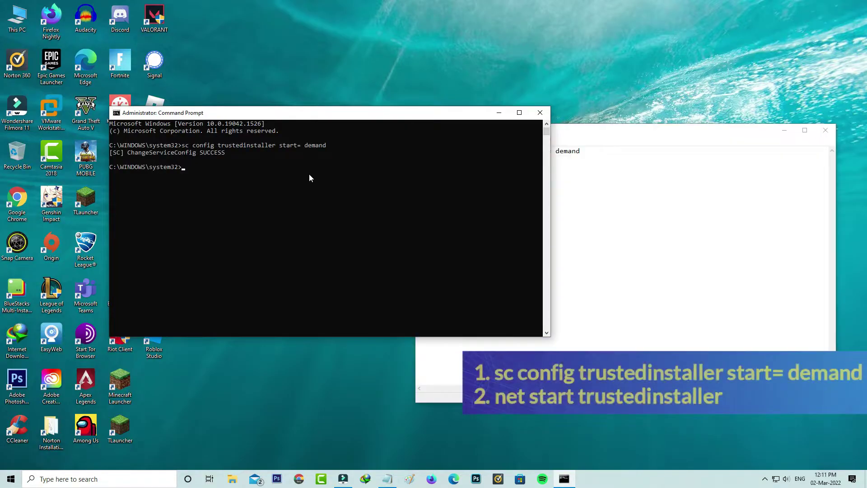
text(net start trustedinstaller)
key(Return)
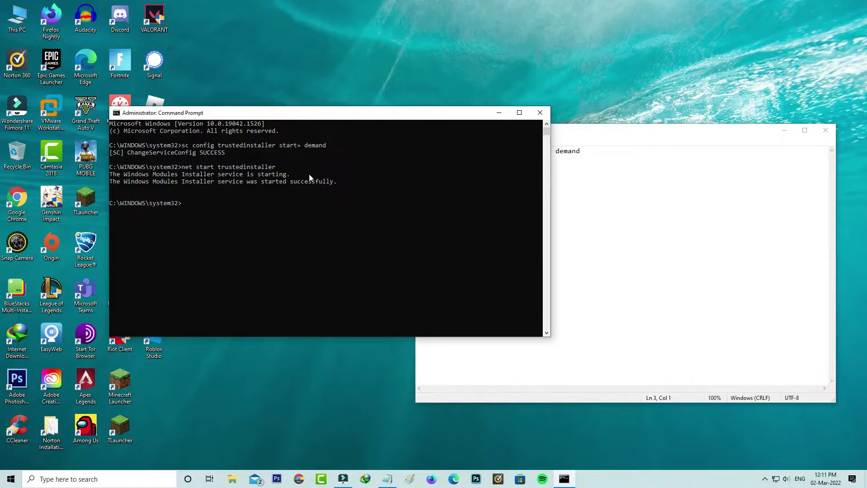
click(540, 112)
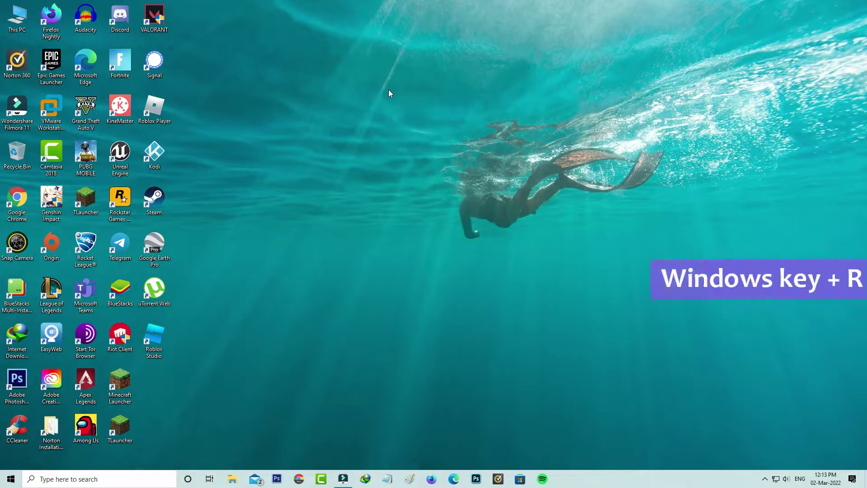
- Launch services.msc and select Windows Modules Installer in the services list
key(super+r)
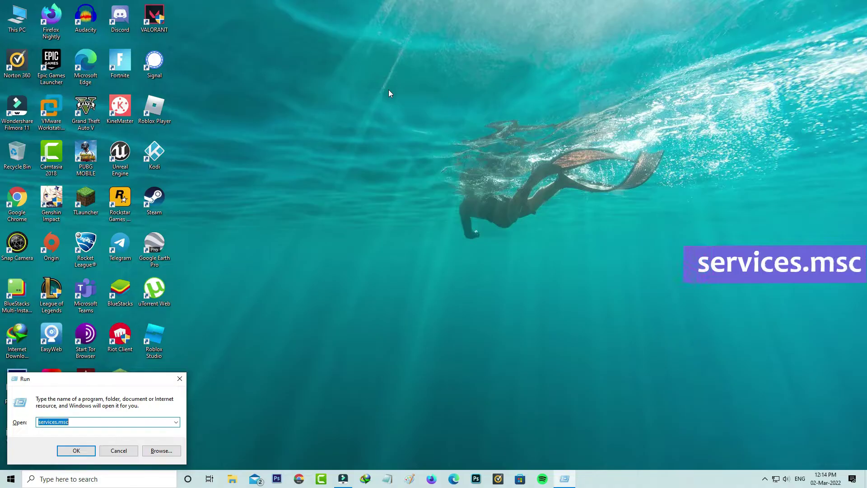
key(Return)
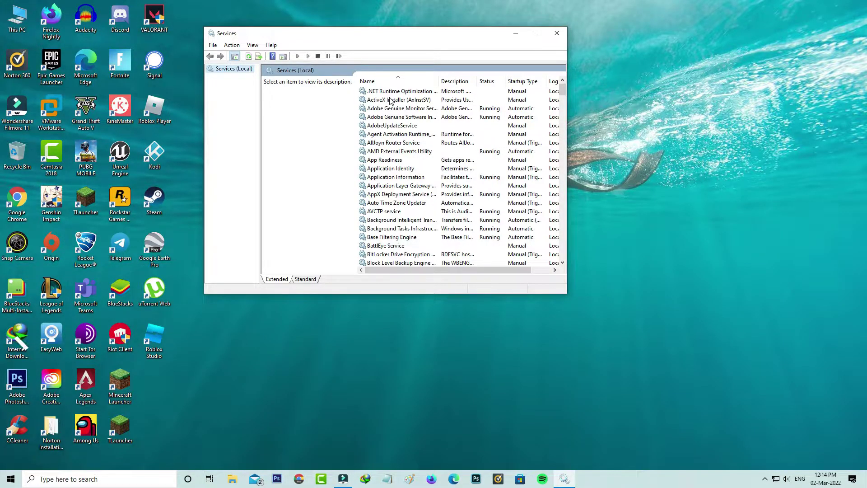
click(390, 99)
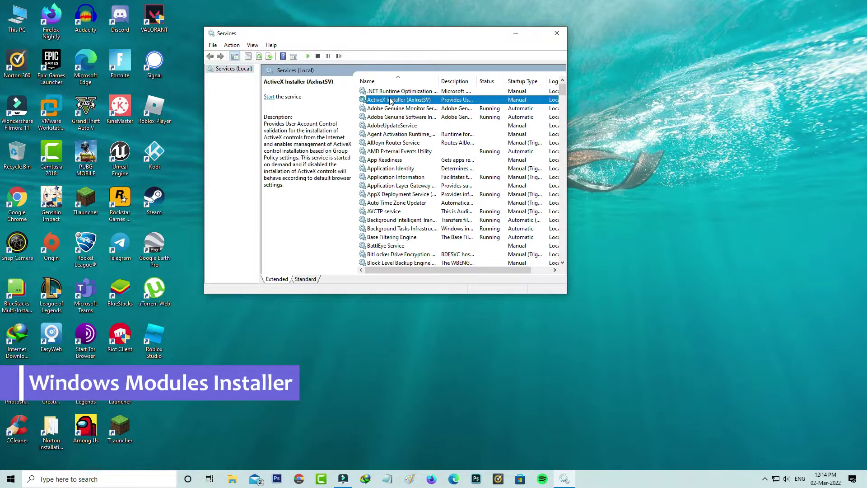
key(w)
scroll(425, 240, down, 1)
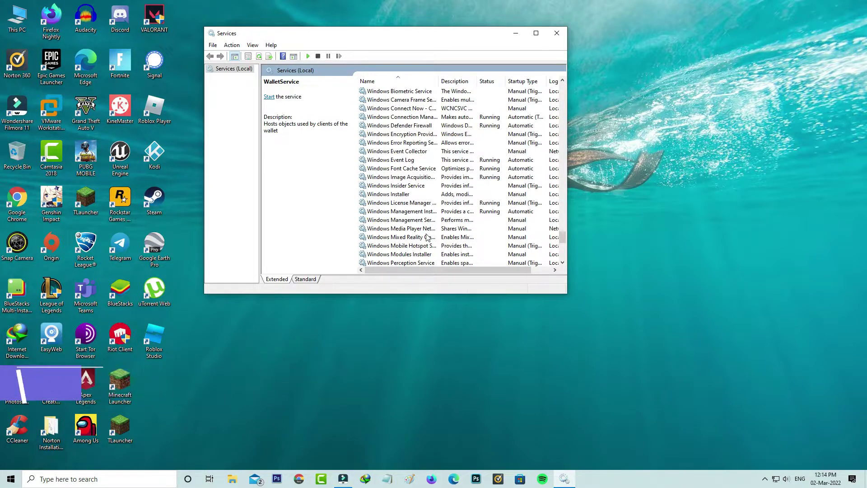
click(425, 255)
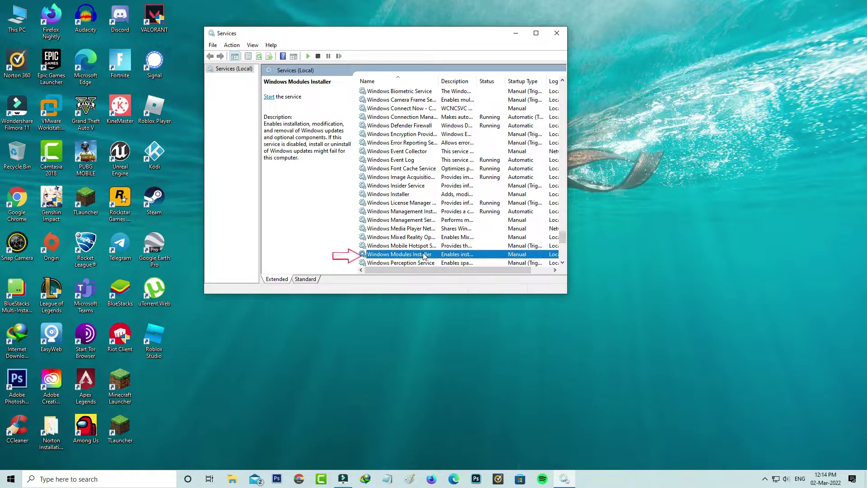
- Set Windows Modules Installer to Automatic, start it, confirm with OK, and close Services
double_click(425, 255)
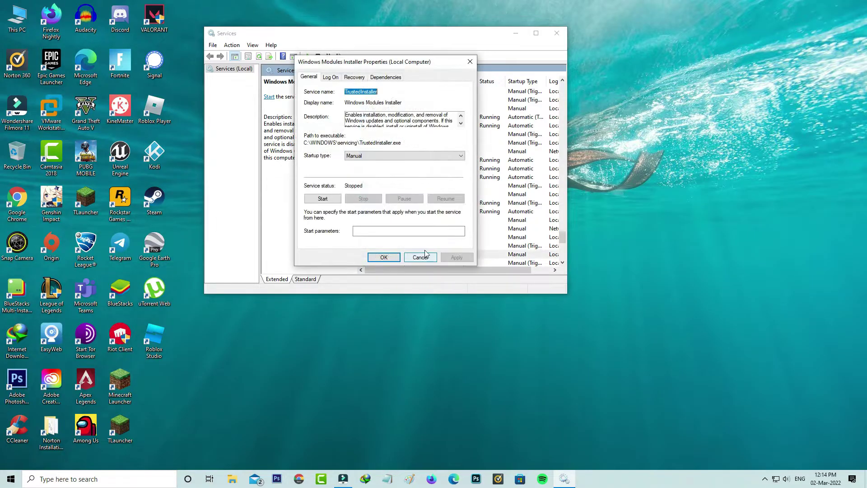
click(392, 159)
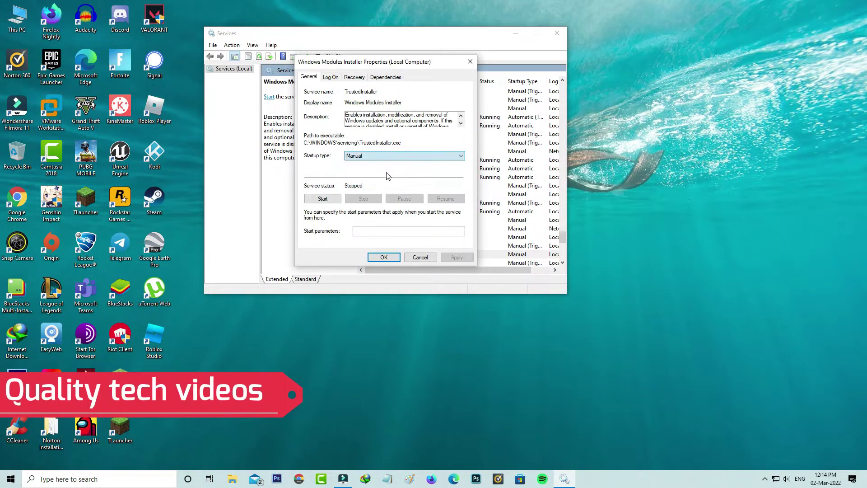
click(334, 201)
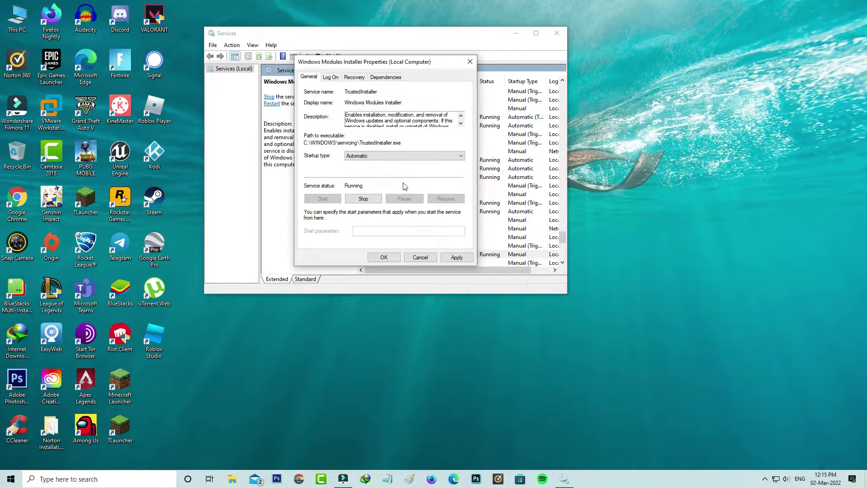
click(395, 257)
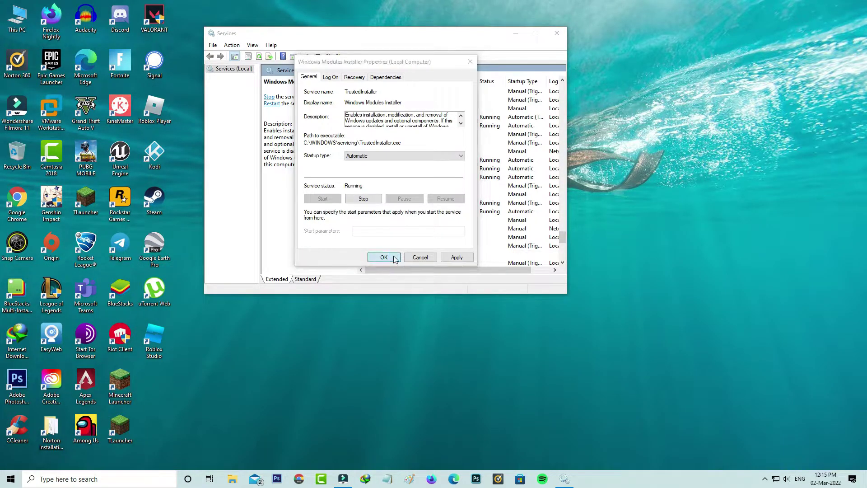
click(556, 32)
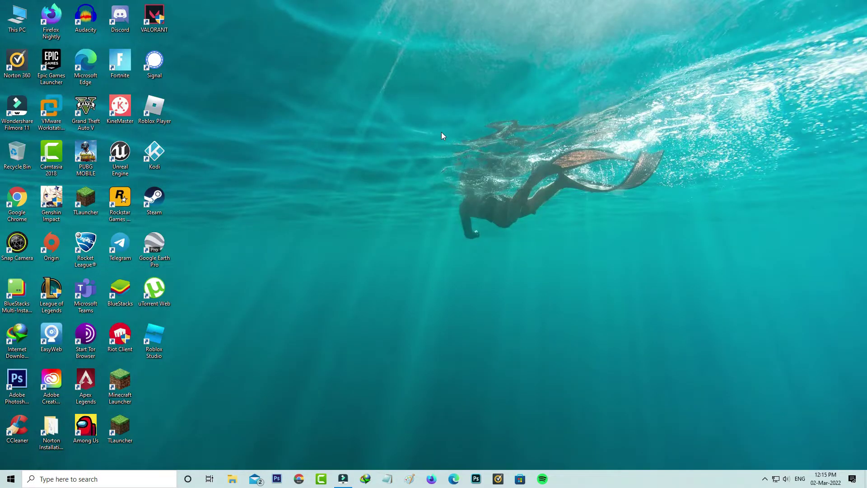
- Run icacls c:\windows\winsxs in an administrator Command Prompt, then close it
key(super)
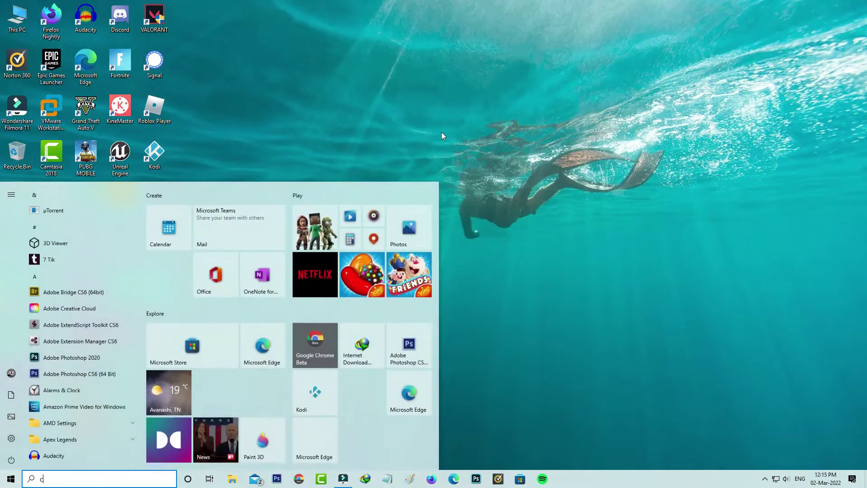
text(cm)
right_click(144, 229)
click(178, 234)
click(407, 215)
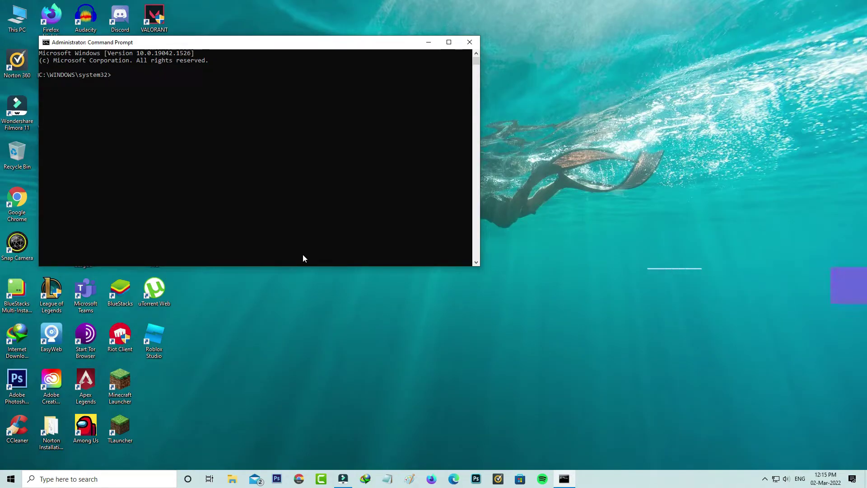
text(icacls c:\windows\winsxs)
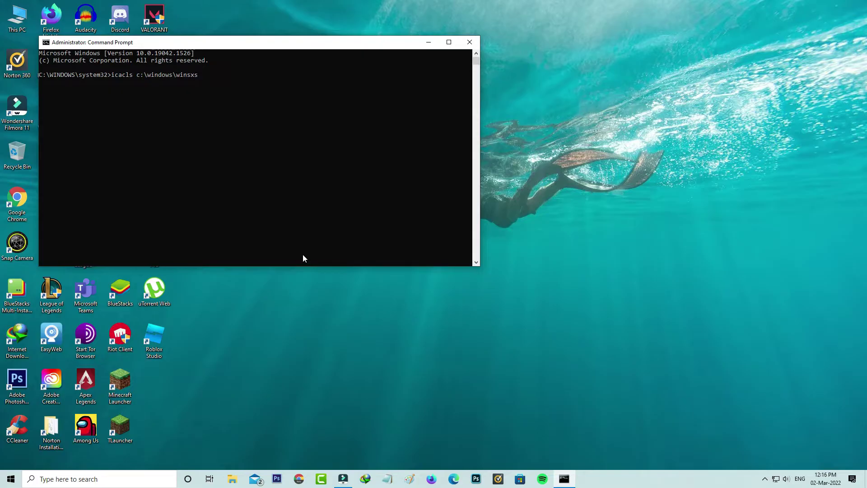
key(Return)
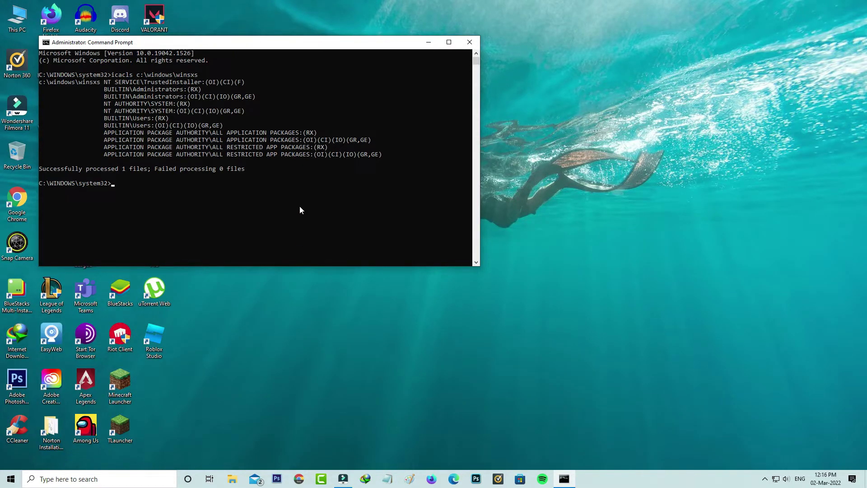
click(469, 43)
- Bring up the Alt+F4 shutdown dialog with Restart selected, then dismiss it
key(alt+F4)
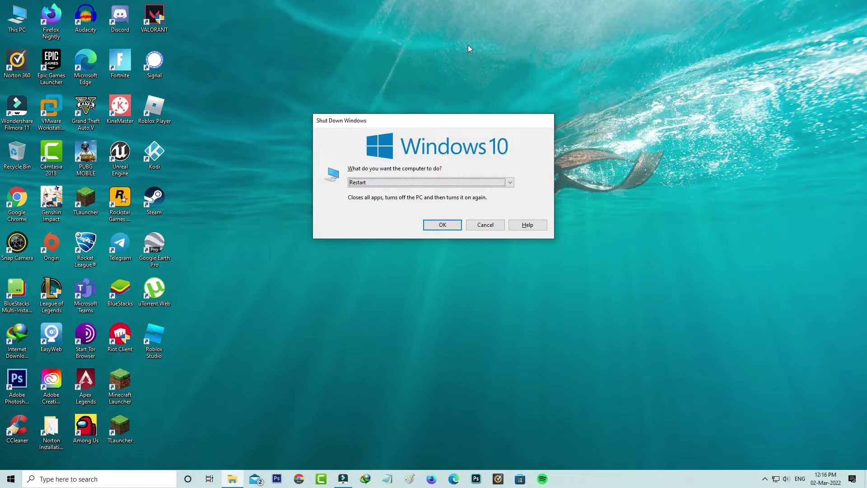
key(Escape)
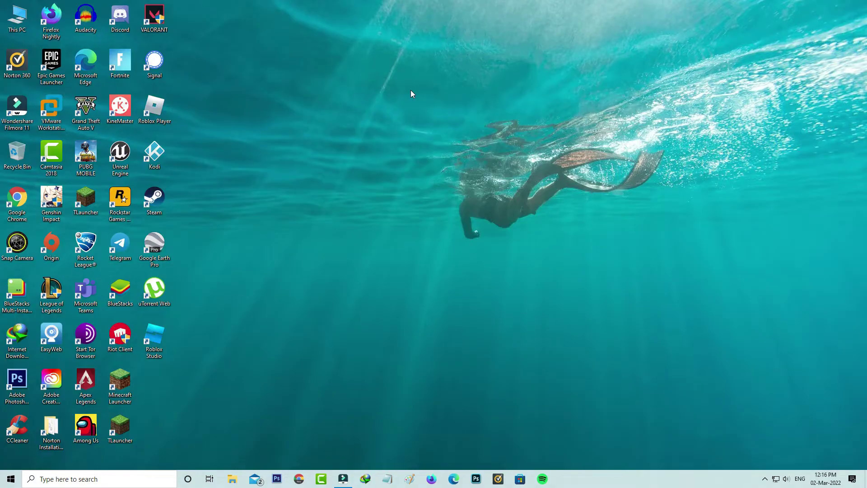
- Run sfc /scannow in a new administrator Command Prompt
key(super)
text(c)
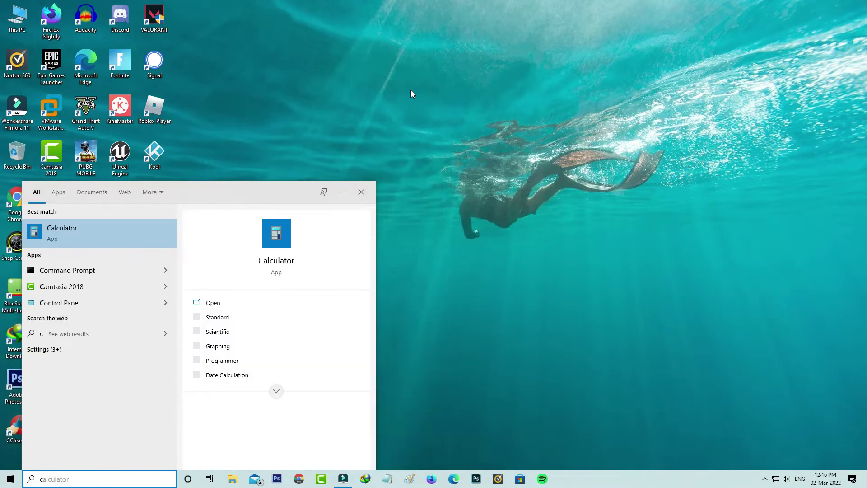
text(md)
right_click(75, 230)
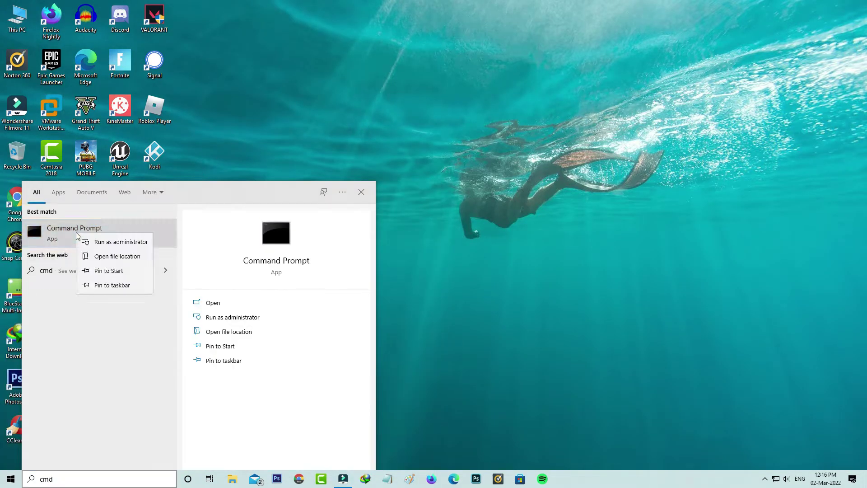
click(101, 239)
text(sfc /scannow)
key(Return)
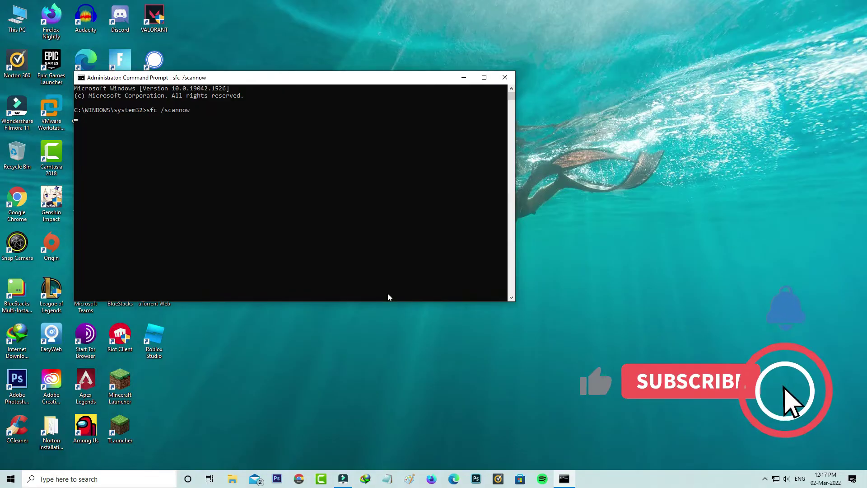